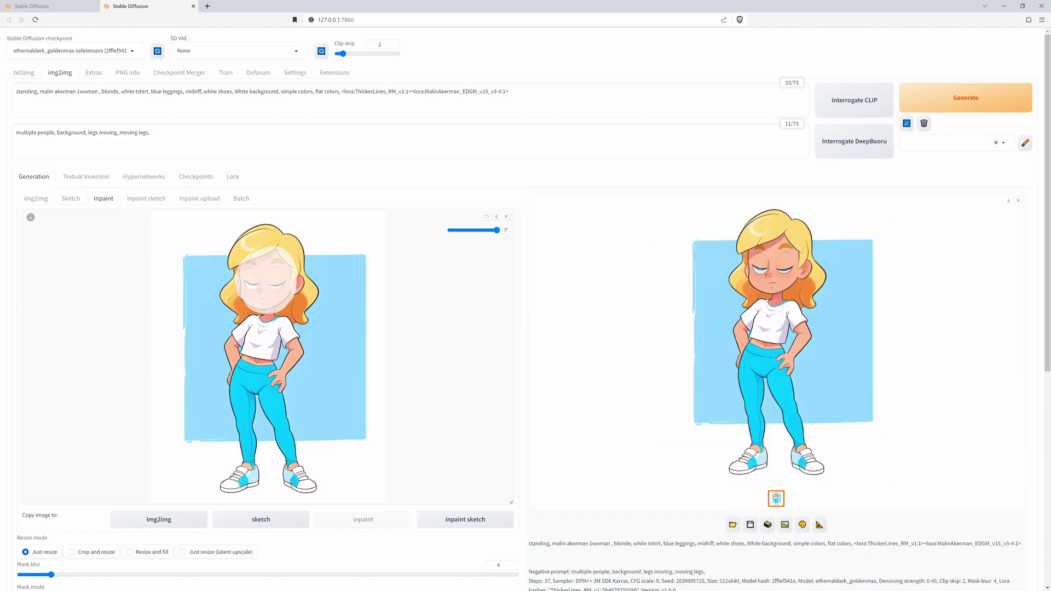
# Review the Optimizations settings, then reload the UI and return to txt2img.
pyautogui.click(963, 108)
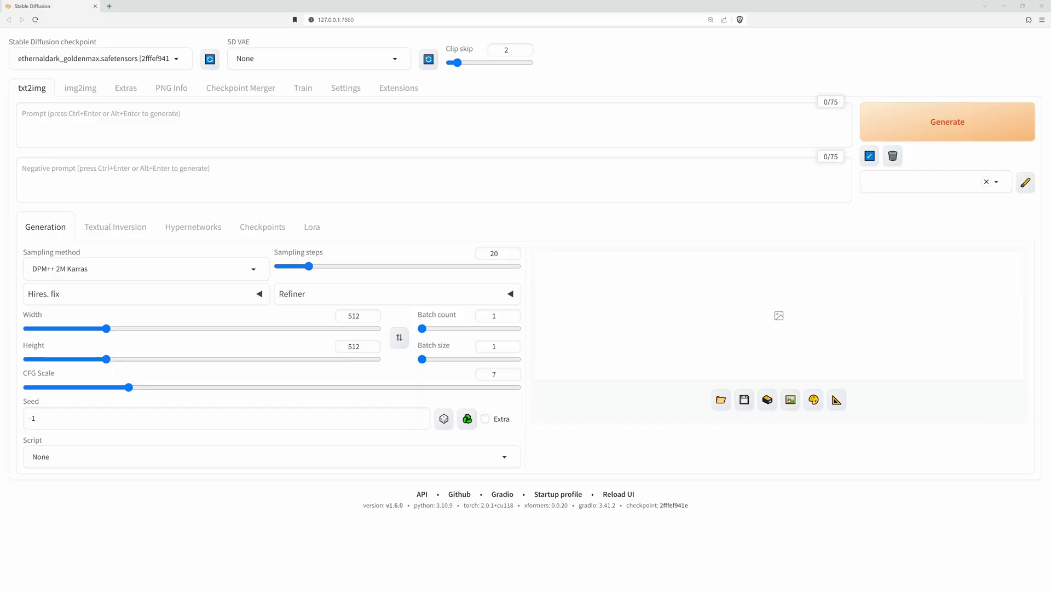
pyautogui.click(343, 91)
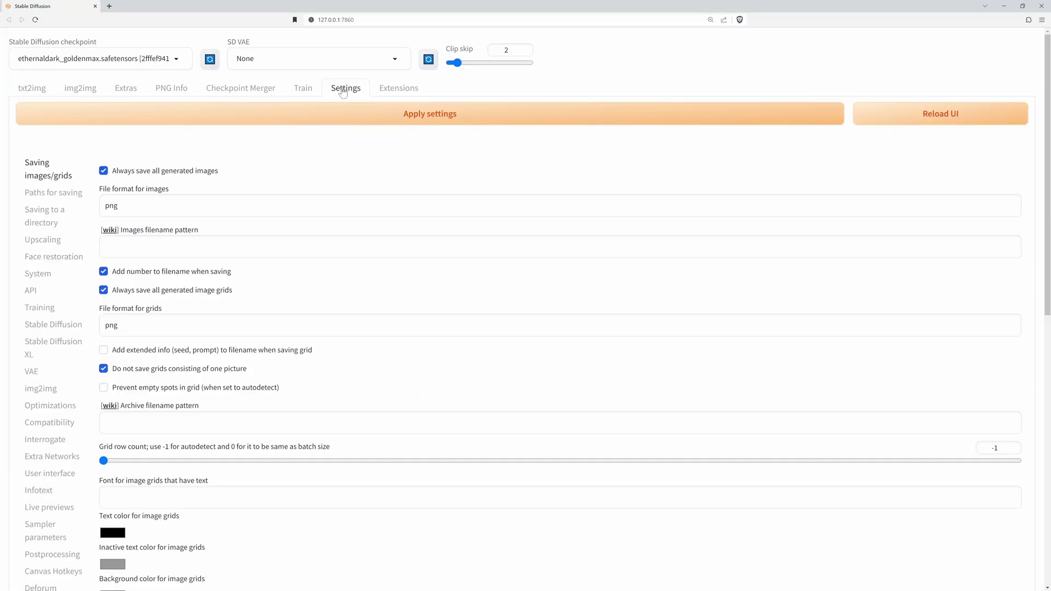
pyautogui.click(68, 409)
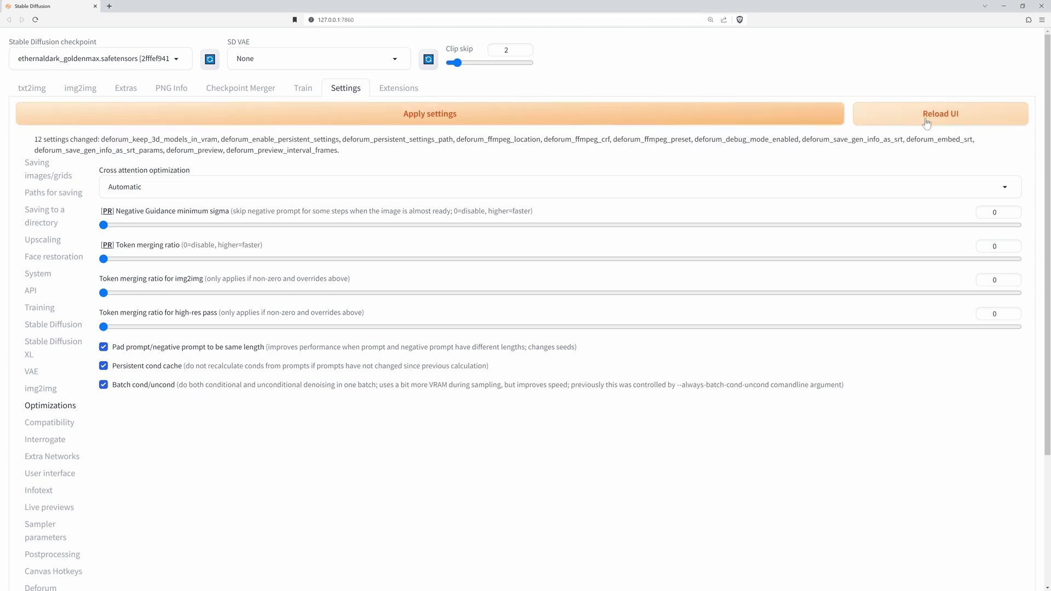
pyautogui.click(985, 128)
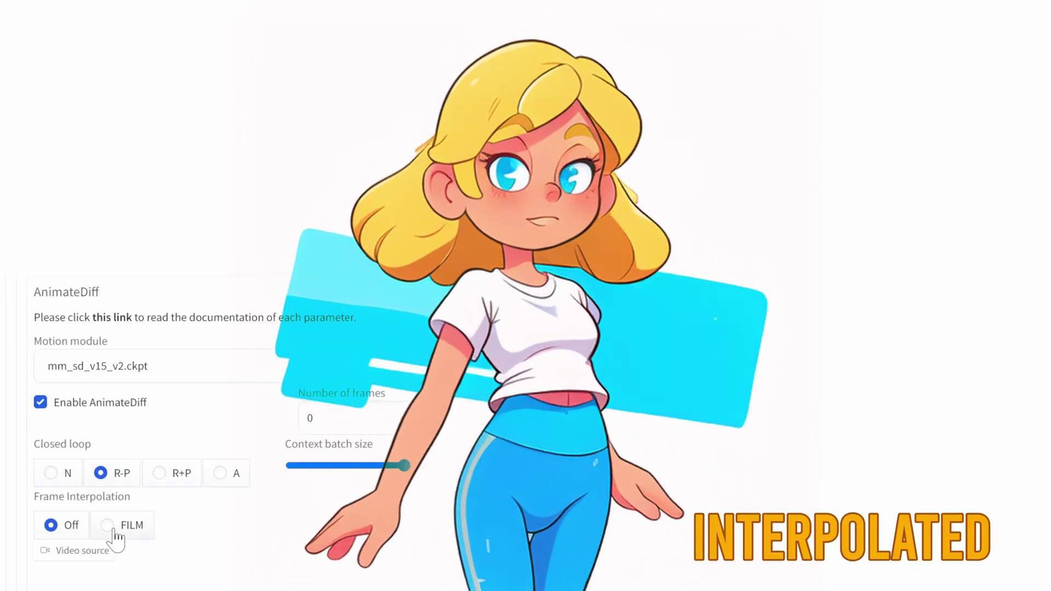
pyautogui.click(114, 527)
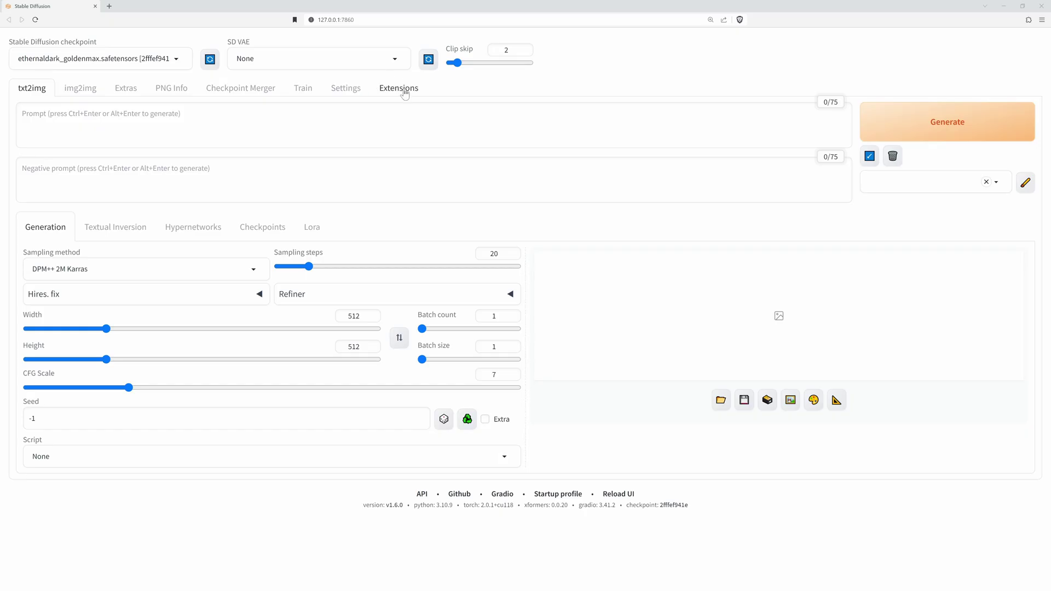
# Install the sd-webui-animatediff extension from the Available extensions list.
pyautogui.click(404, 91)
pyautogui.click(98, 114)
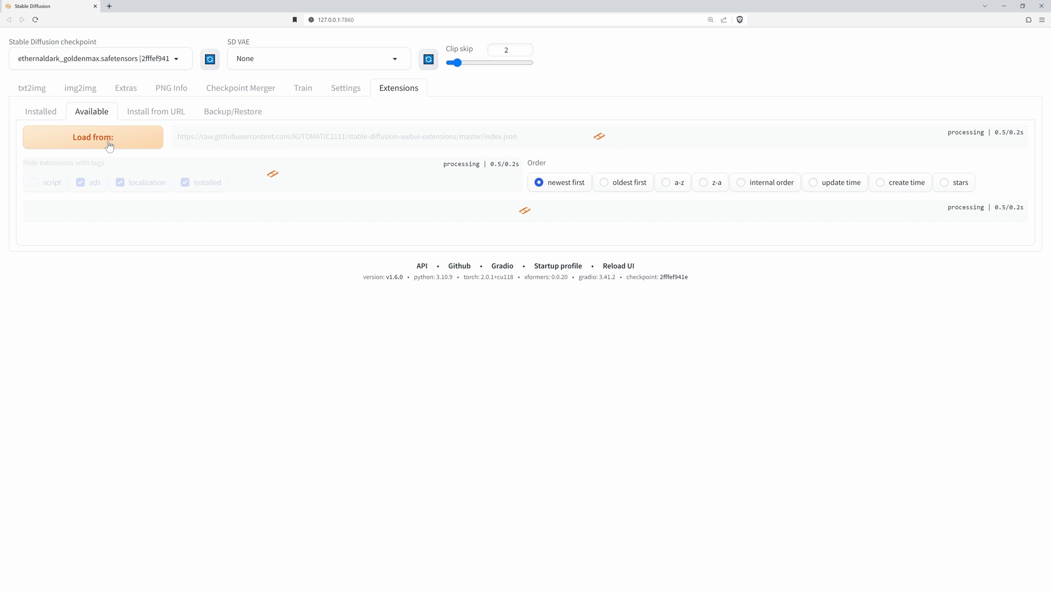
pyautogui.write('animate')
pyautogui.click(536, 287)
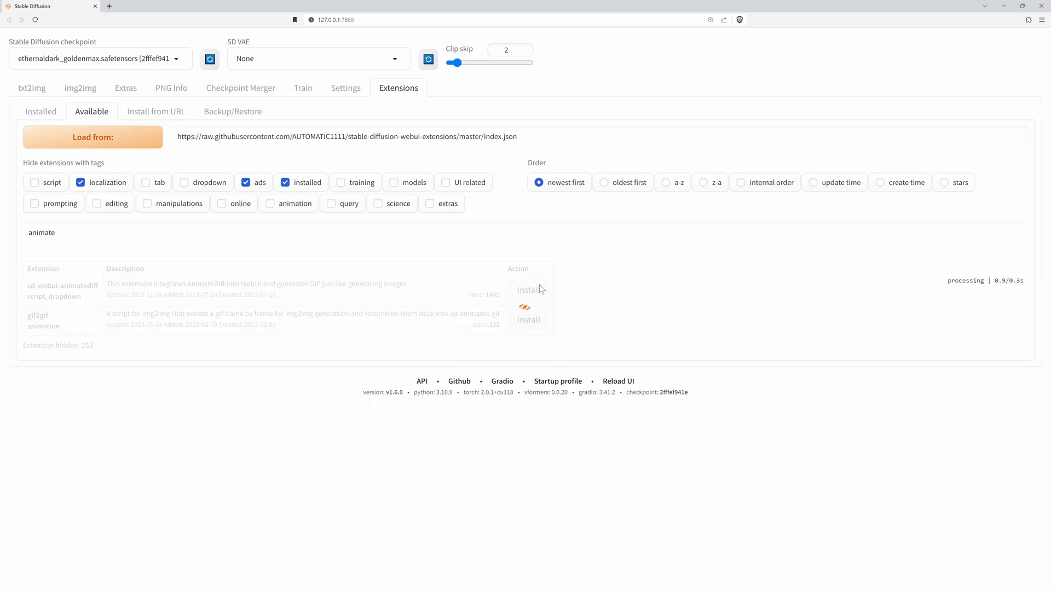
# Search for the prompt travel extension, then install the Deforum extension.
pyautogui.tripleClick(58, 252)
pyautogui.write('prompt travel')
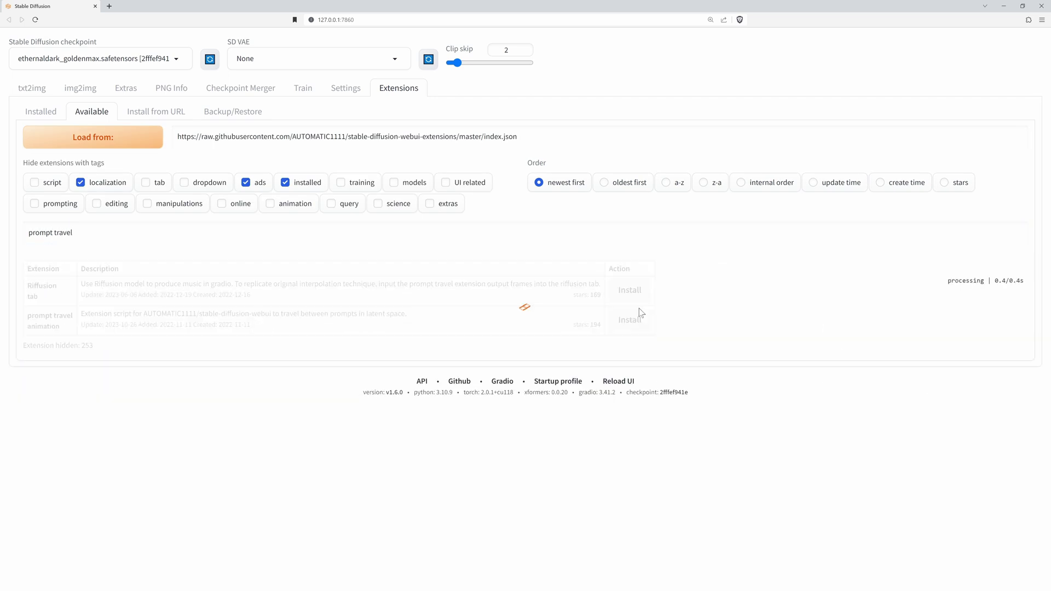
pyautogui.hotkey('ctrl', 'a')
pyautogui.write('Deforu')
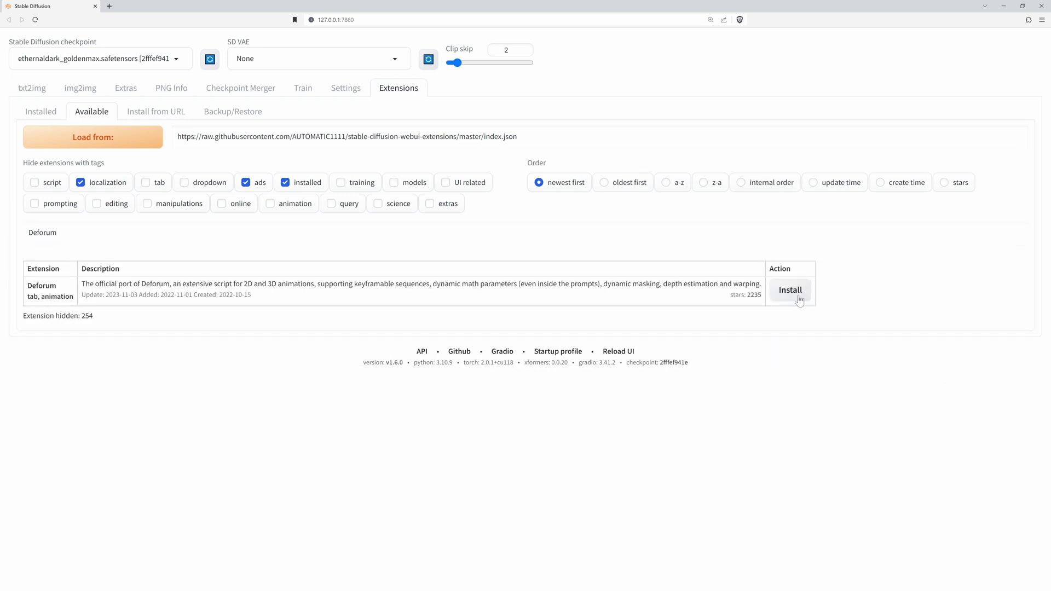
pyautogui.click(790, 290)
# Install sd-webui-controlnet, then apply the new extensions and restart the UI.
pyautogui.hotkey('ctrl', 'a')
pyautogui.write('controlnet')
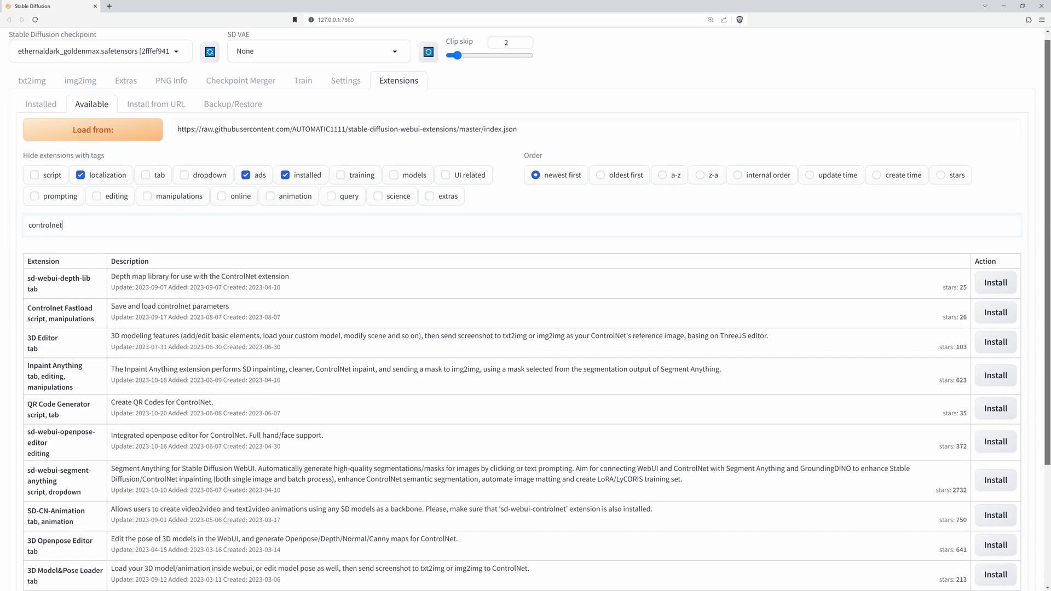
pyautogui.scroll(-3, 1044, 236)
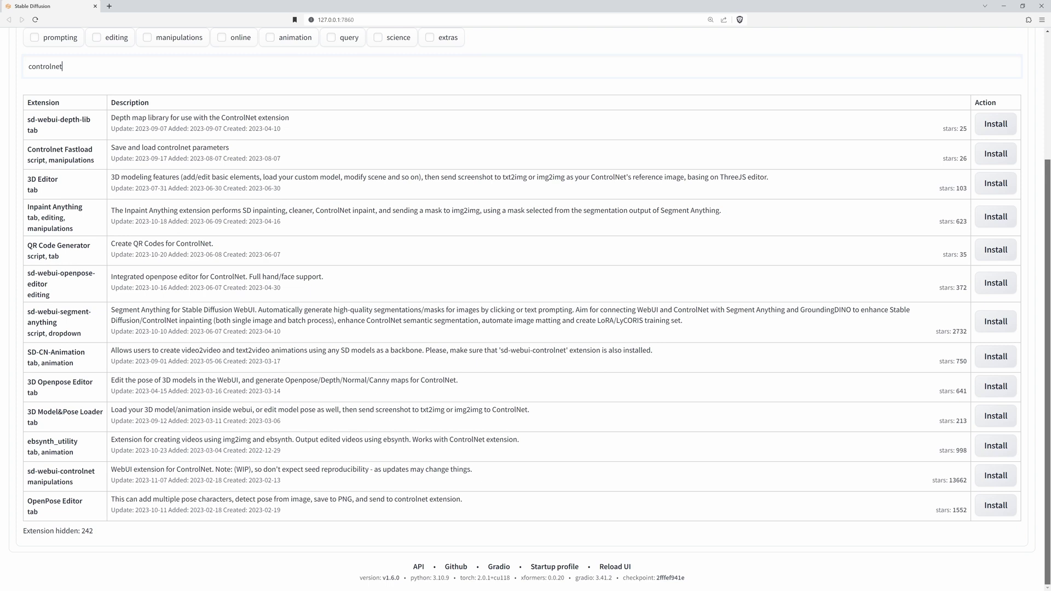
pyautogui.click(993, 481)
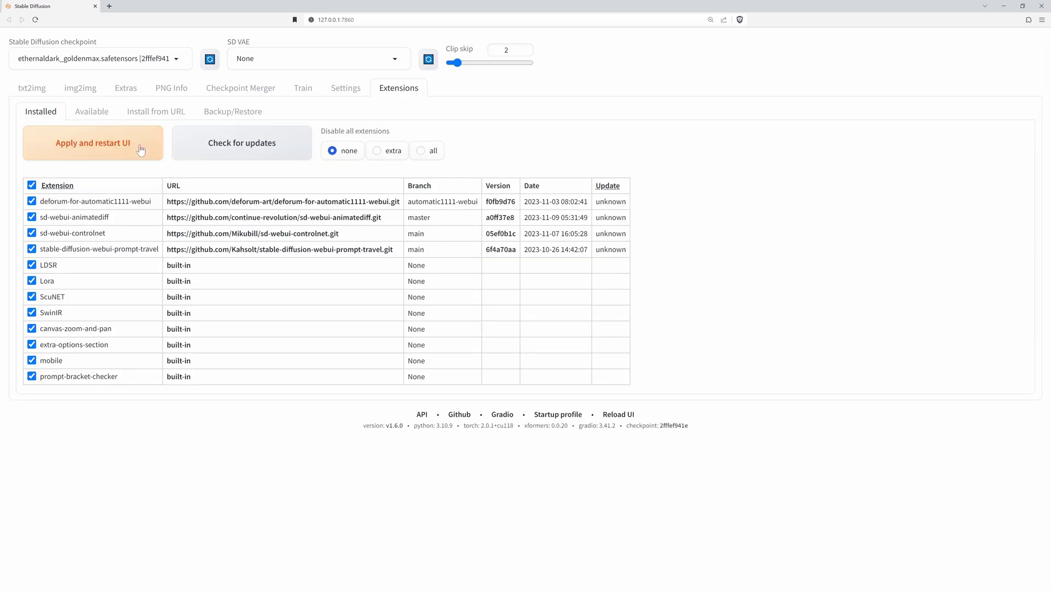
pyautogui.click(126, 144)
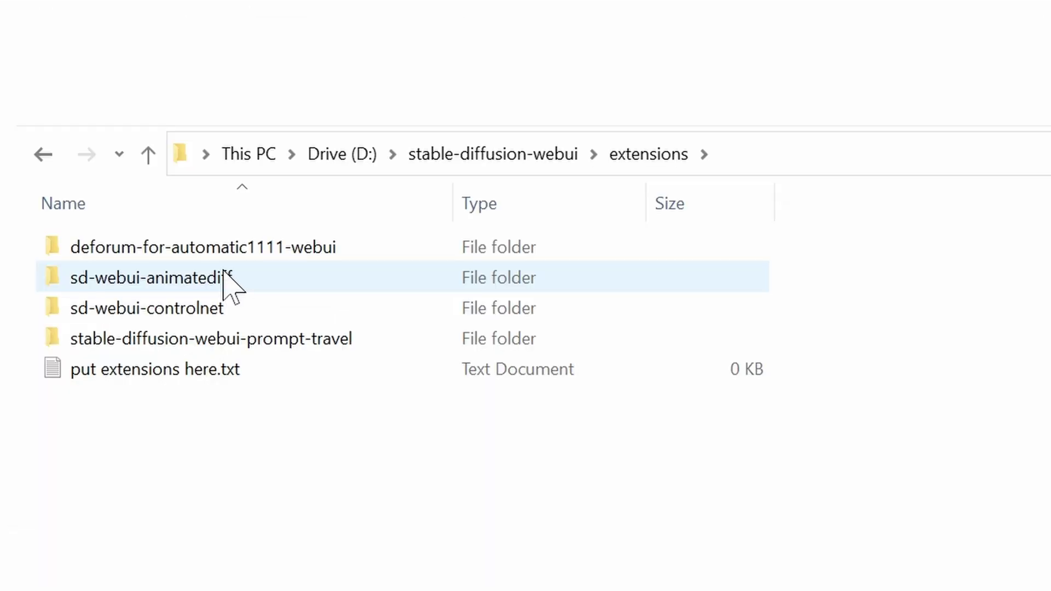
# Paste the motion module files into sd-webui-animatediff\model, then open sd-webui-controlnet\models.
pyautogui.click(226, 273)
pyautogui.doubleClick(226, 276)
pyautogui.doubleClick(134, 340)
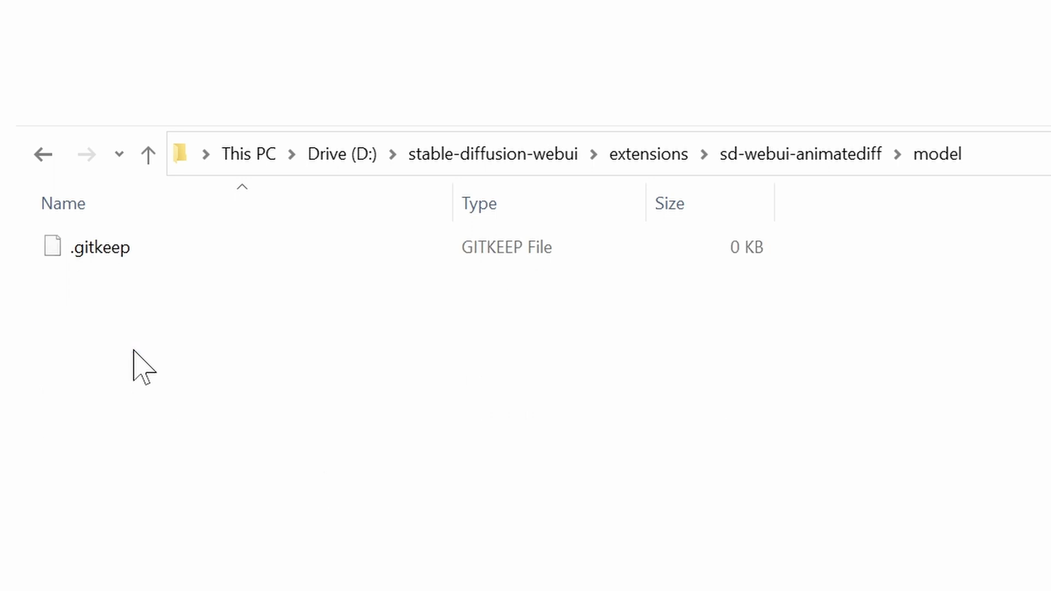
pyautogui.hotkey('ctrl', 'v')
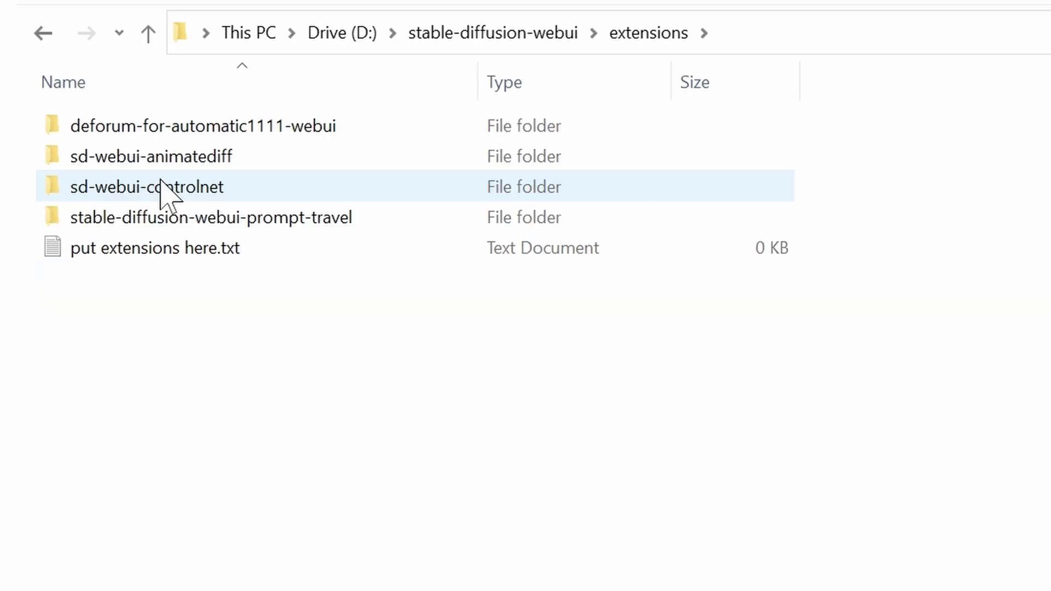
pyautogui.doubleClick(163, 186)
pyautogui.doubleClick(99, 339)
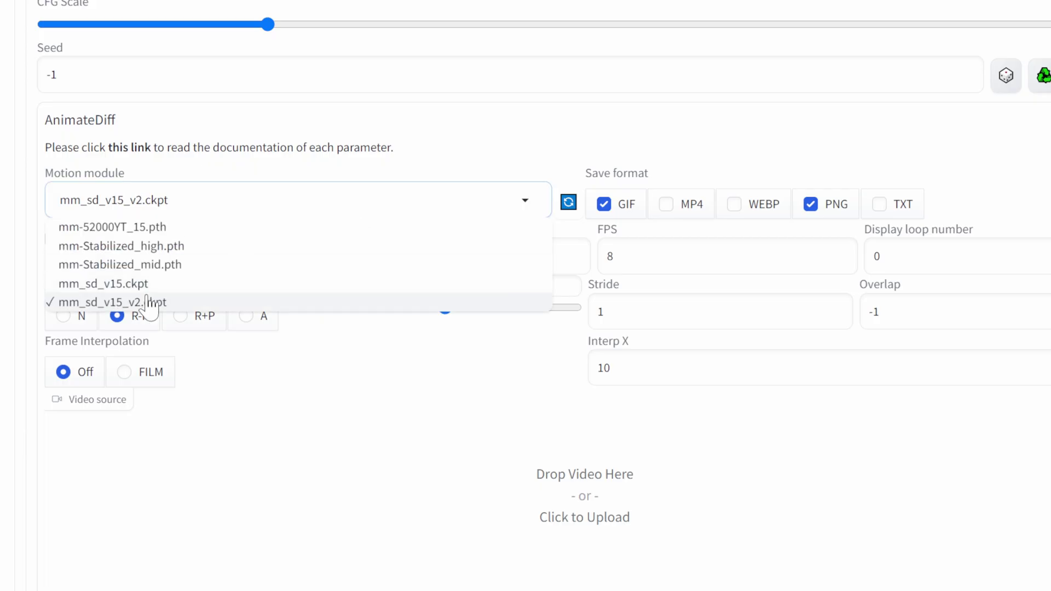
# Keep mm_sd_v15_v2.ckpt as the AnimateDiff motion module and drop in a source video.
pyautogui.click(142, 305)
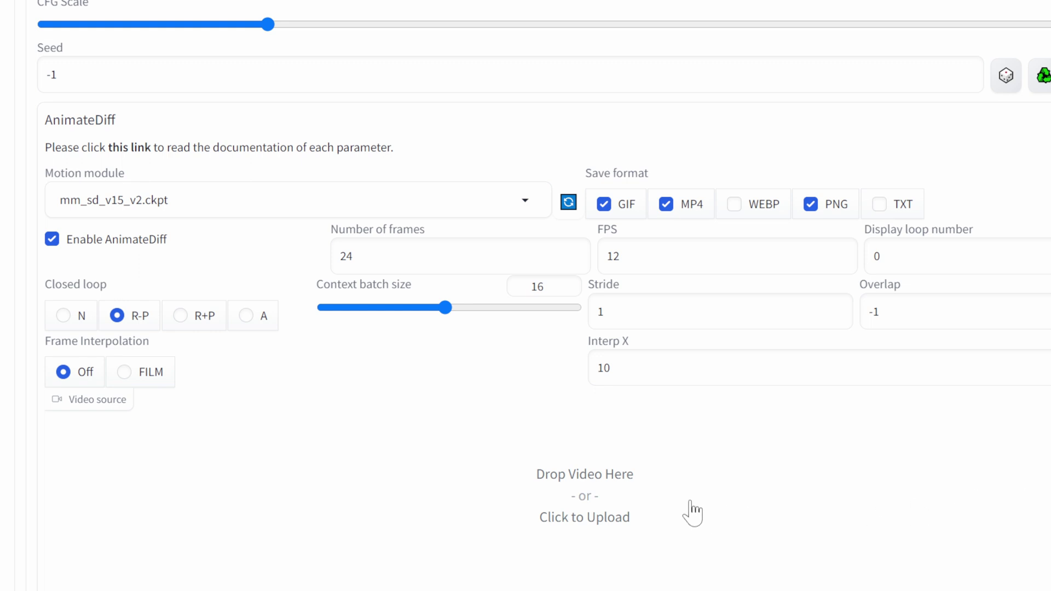
pyautogui.scroll(-2, 692, 512)
pyautogui.moveTo(1001, 191); pyautogui.dragTo(621, 391)
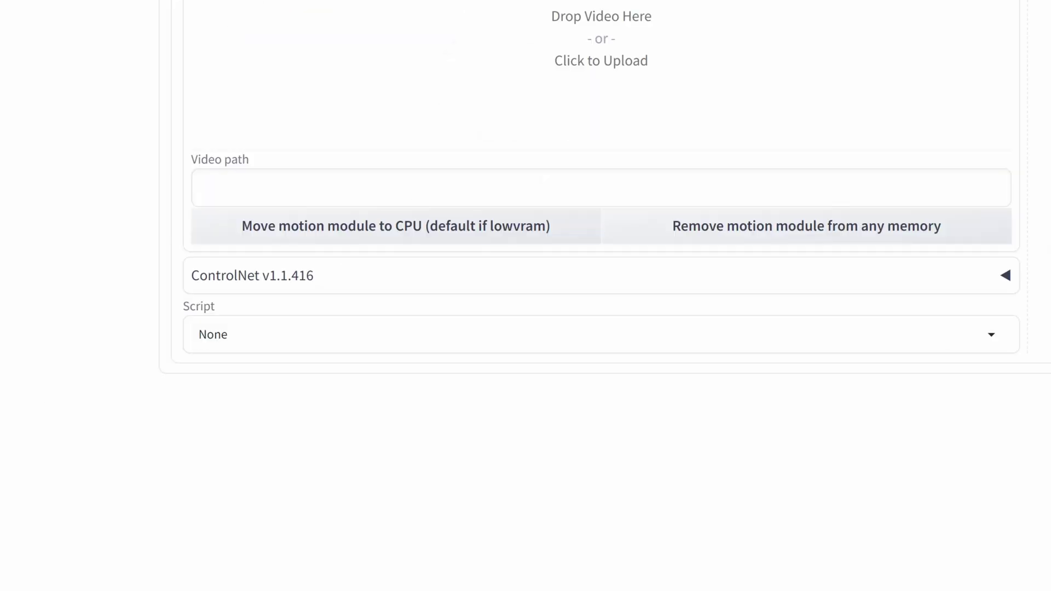
pyautogui.click(547, 335)
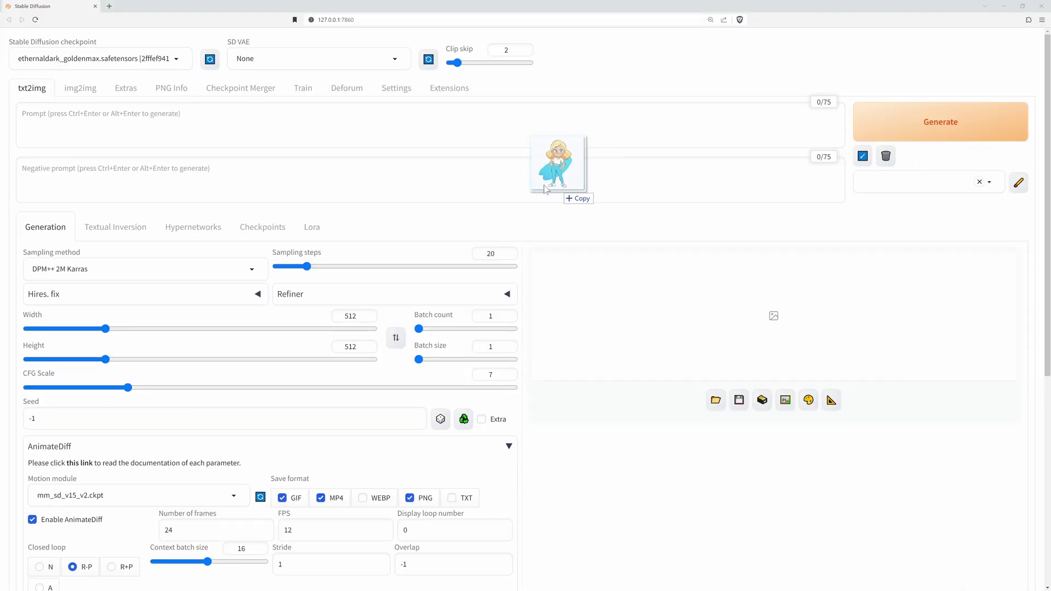
# Load an earlier generated PNG's prompt and settings into txt2img.
pyautogui.moveTo(555, 174); pyautogui.dragTo(302, 131)
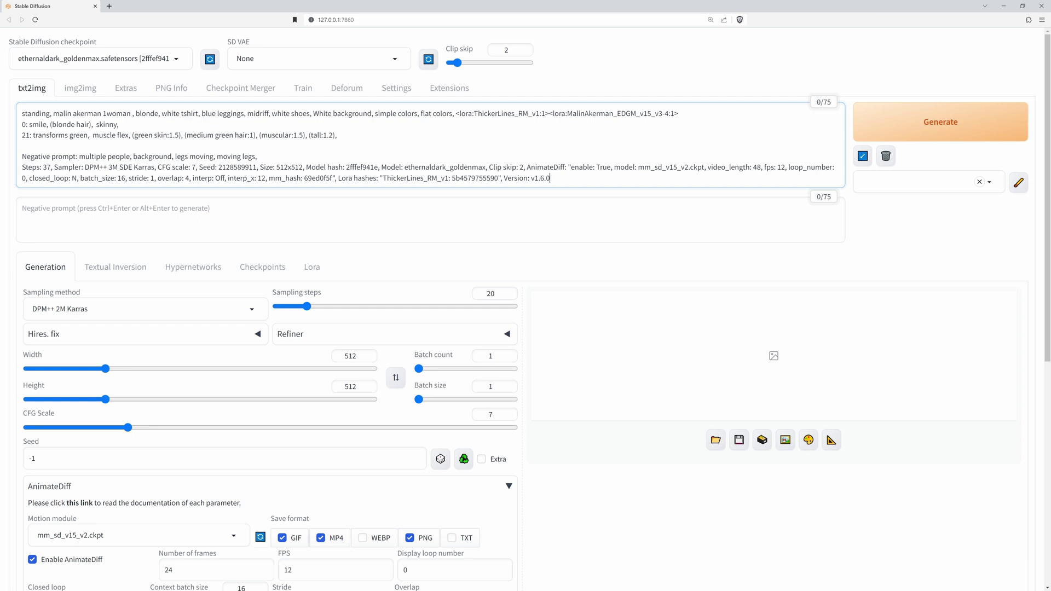
pyautogui.click(862, 157)
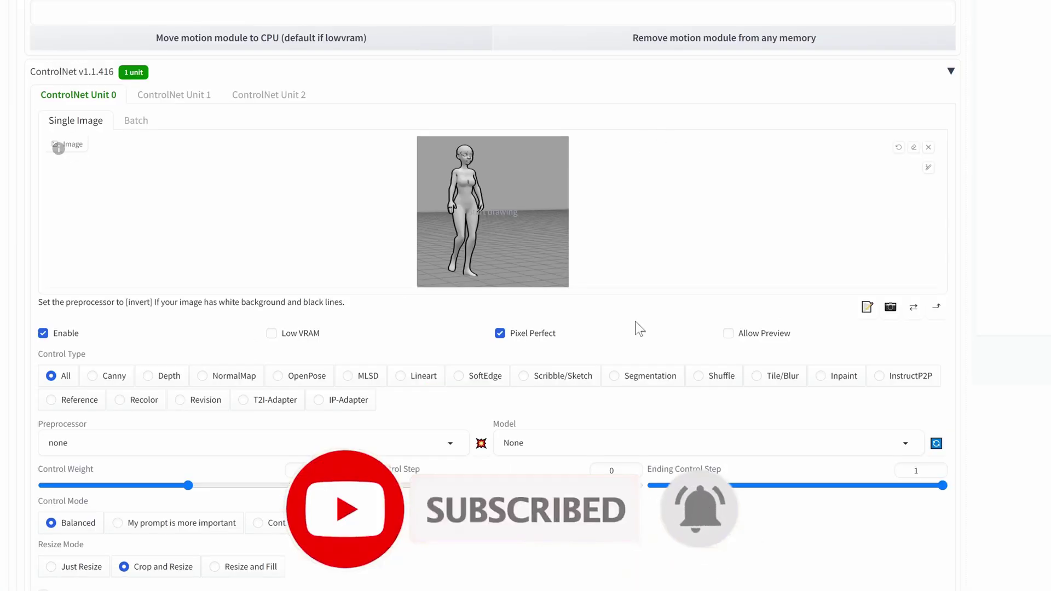
# Set ControlNet Unit 0 to OpenPose with dw_openpose_full, openpose model, preview on, ControlNet more important.
pyautogui.click(728, 332)
pyautogui.click(278, 375)
pyautogui.click(246, 443)
pyautogui.click(82, 347)
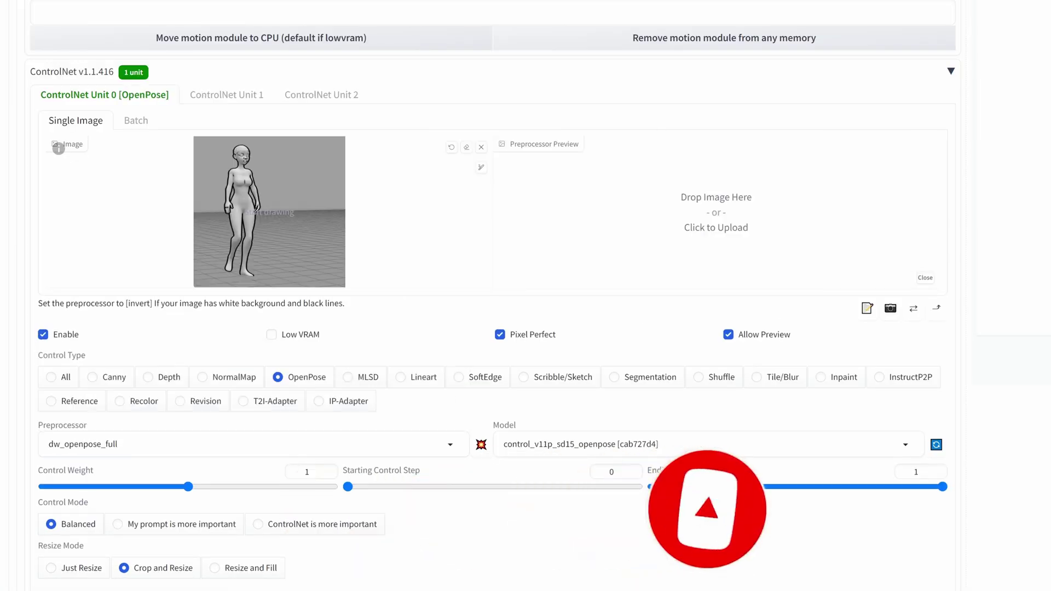
pyautogui.click(258, 523)
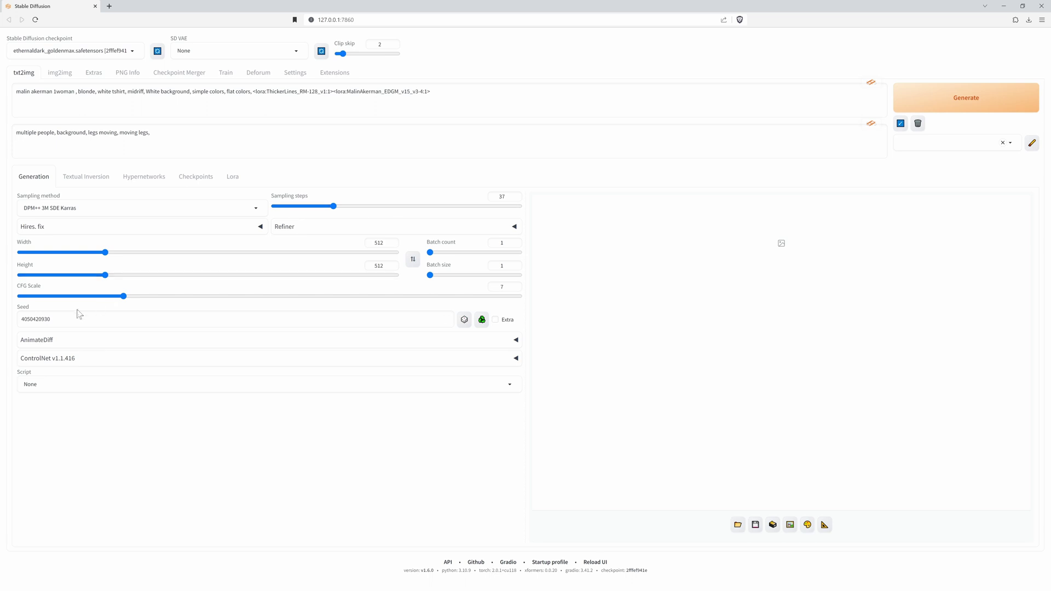
# Set AnimateDiff to 378 frames at 24 FPS.
pyautogui.click(40, 347)
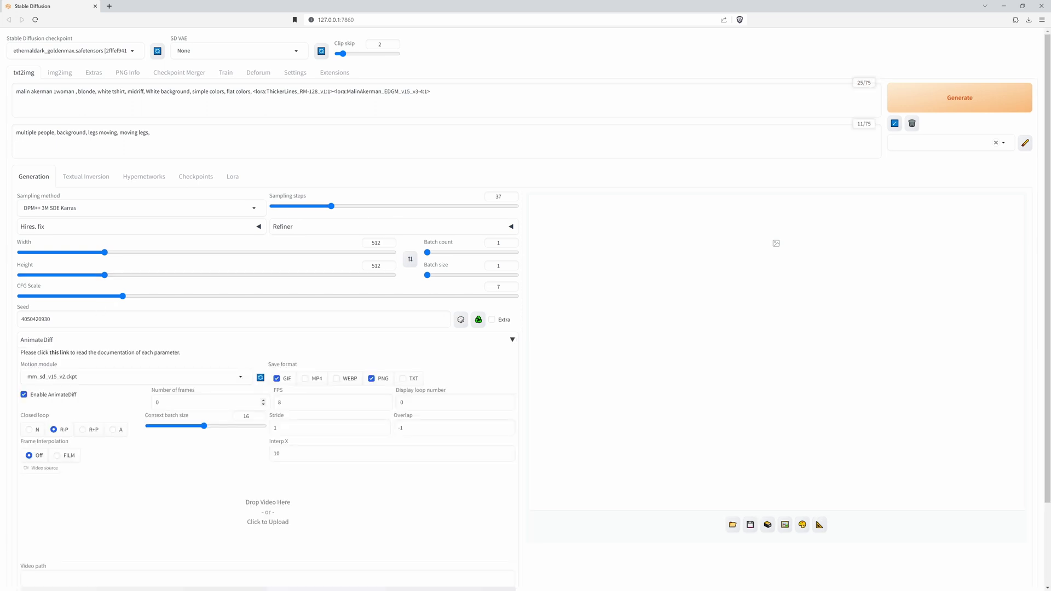
pyautogui.write('78')
pyautogui.press('Tab')
pyautogui.write('24')
pyautogui.scroll(-2, 211, 432)
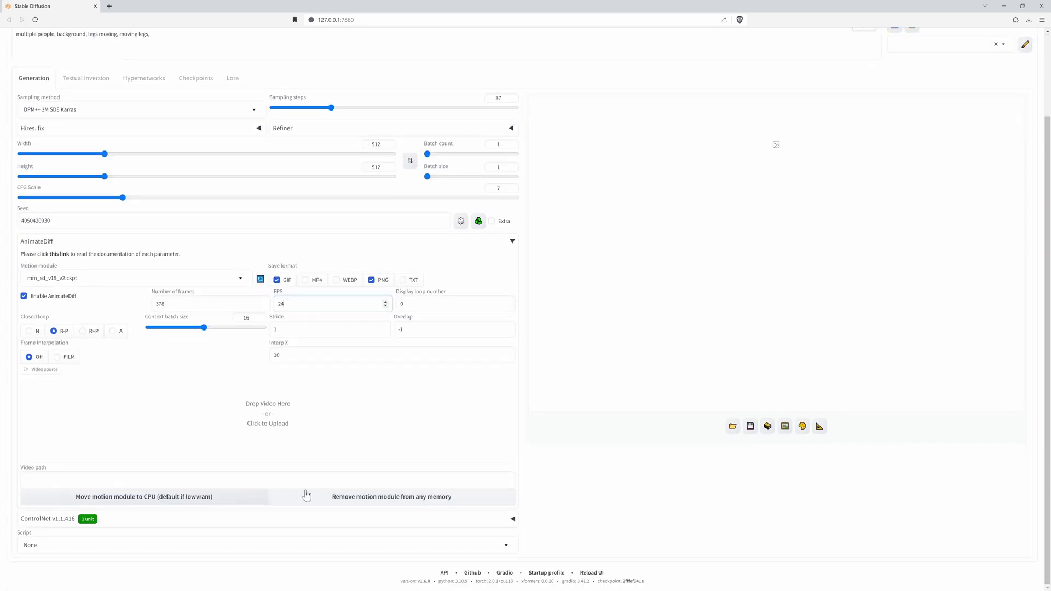
pyautogui.scroll(-4, 826, 392)
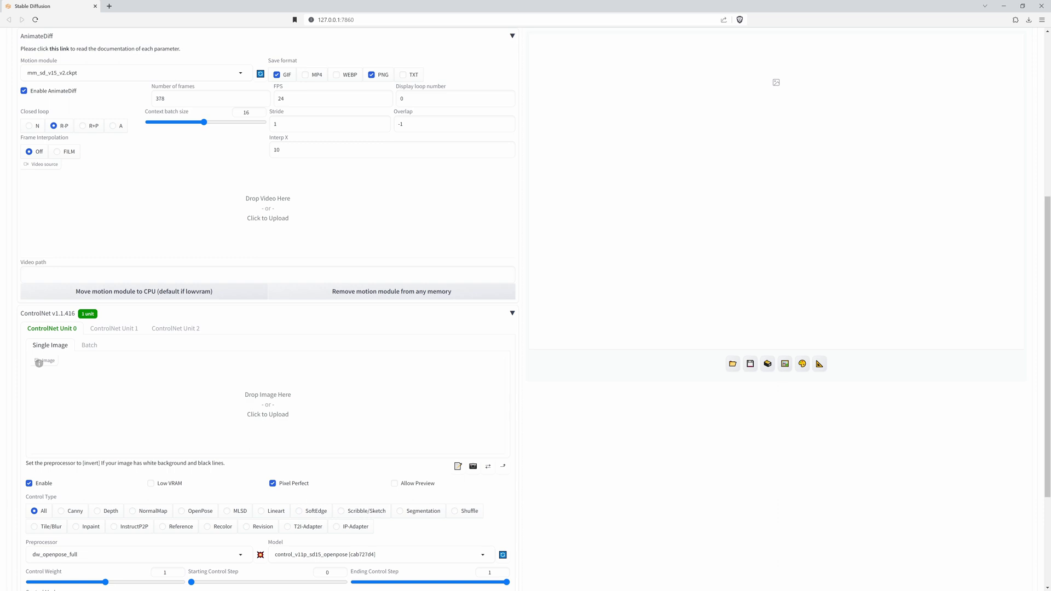
# Load a reference photo into ControlNet with preview on, then clear it and switch to Batch mode.
pyautogui.moveTo(889, 219); pyautogui.dragTo(241, 433)
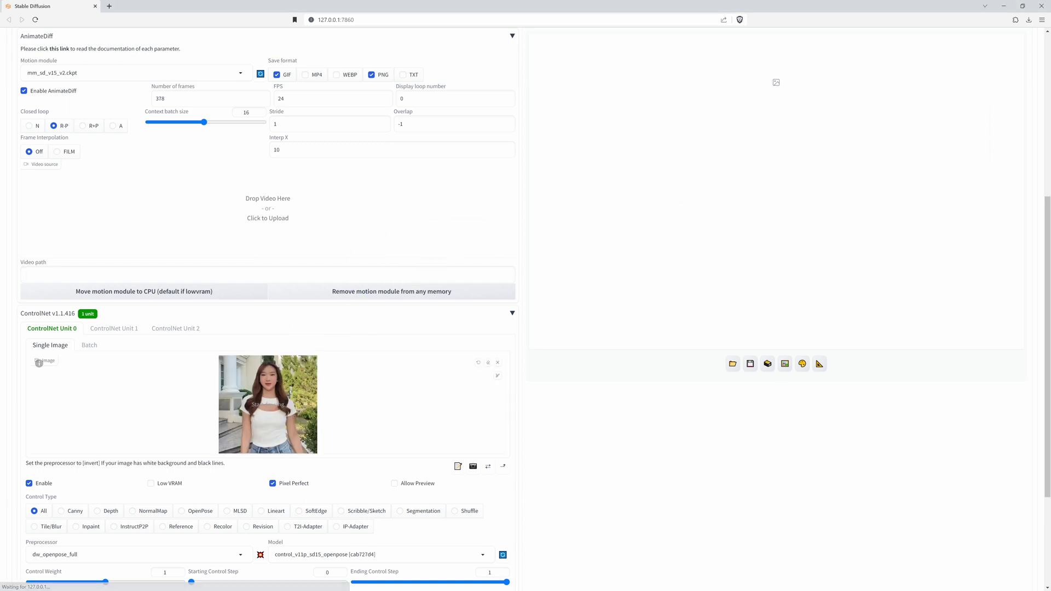
pyautogui.click(394, 483)
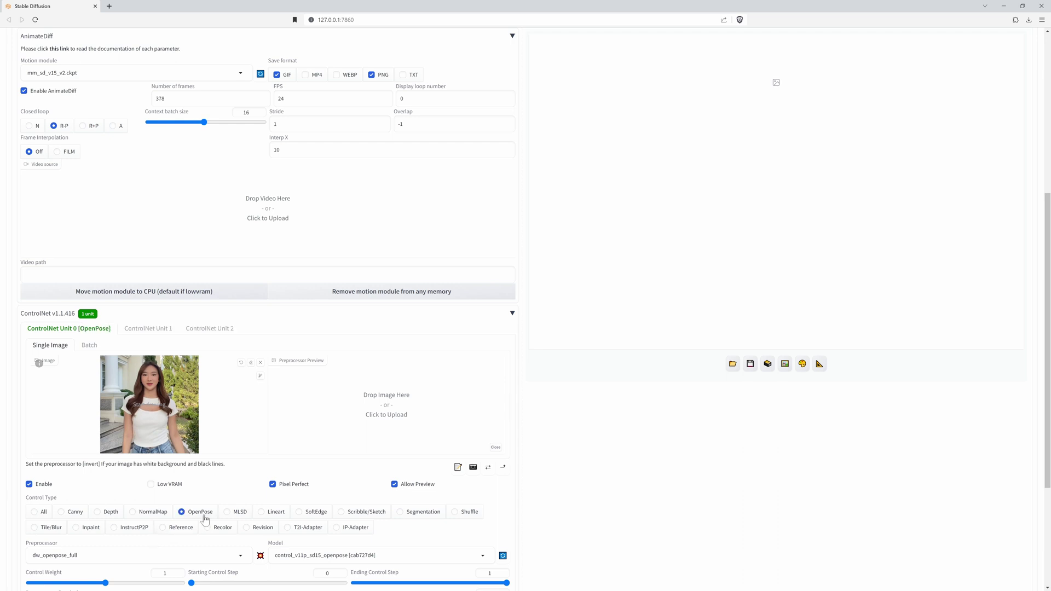
pyautogui.scroll(-2, 162, 442)
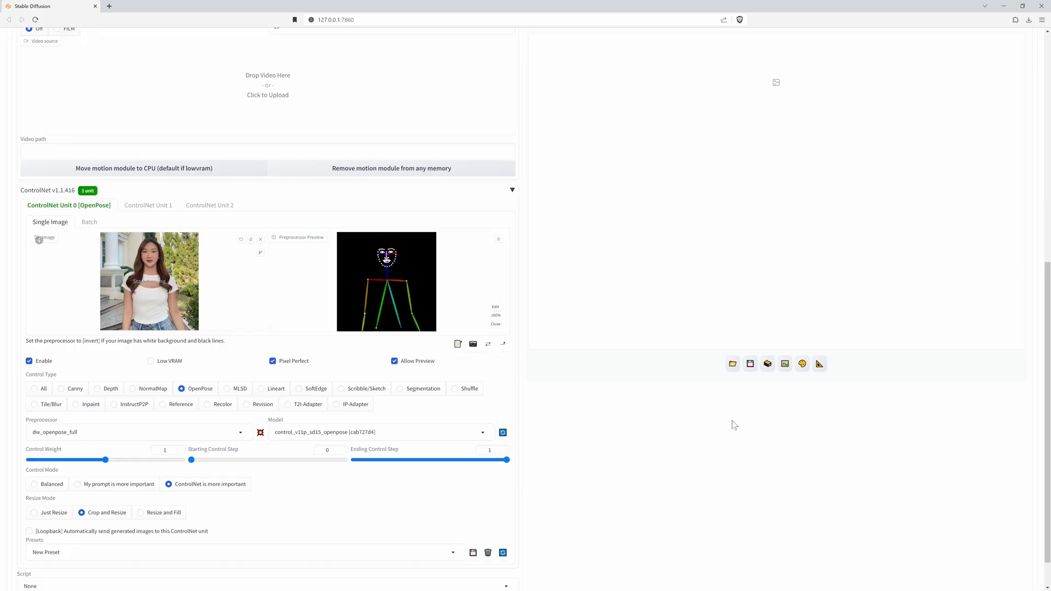
pyautogui.click(260, 239)
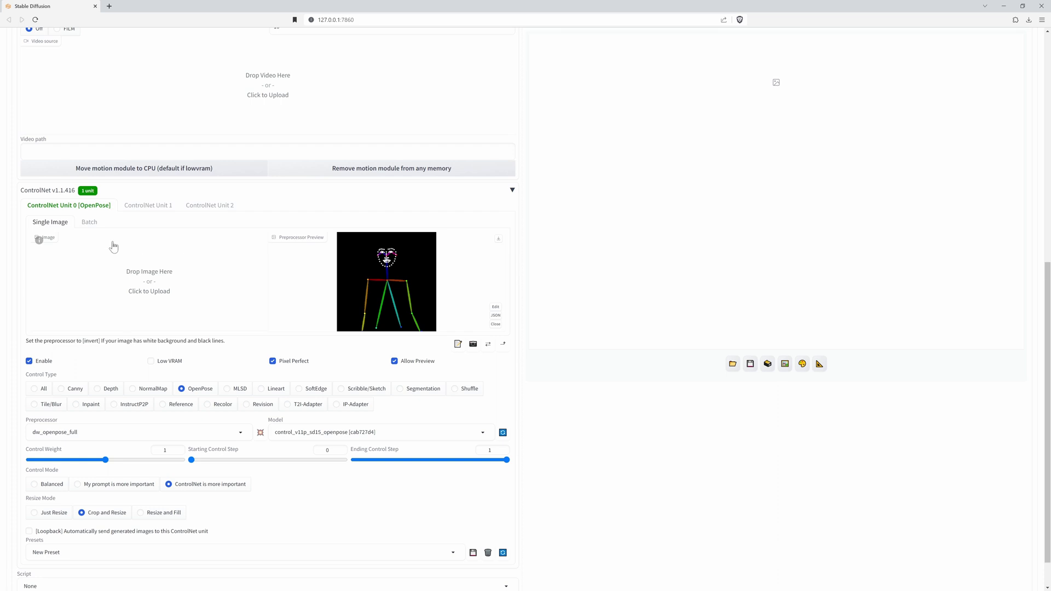
pyautogui.click(89, 226)
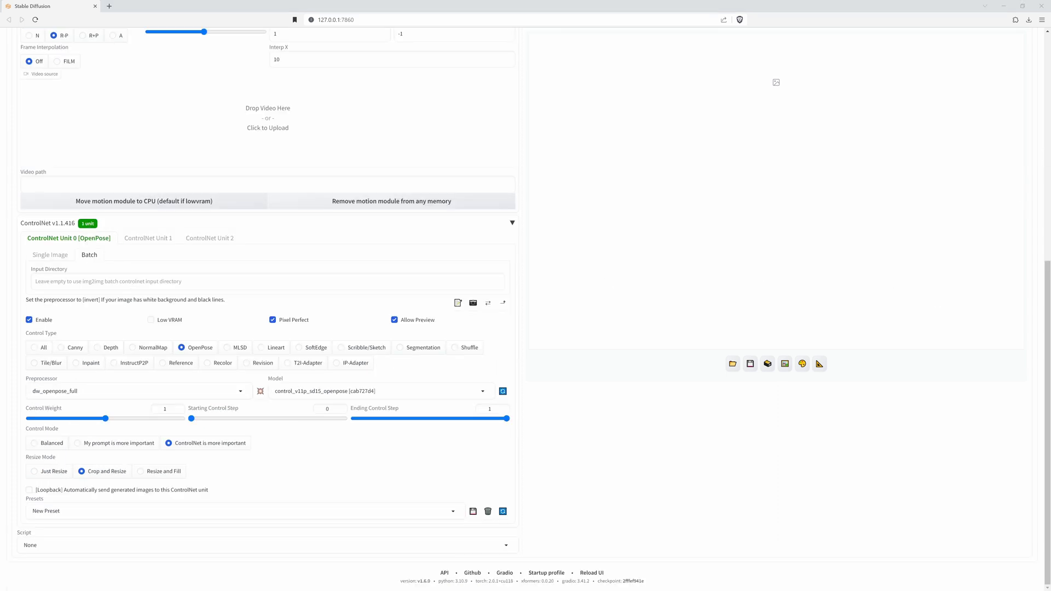
# Start generating the 378-frame blonde-woman cartoon animation.
pyautogui.scroll(8, 219, 311)
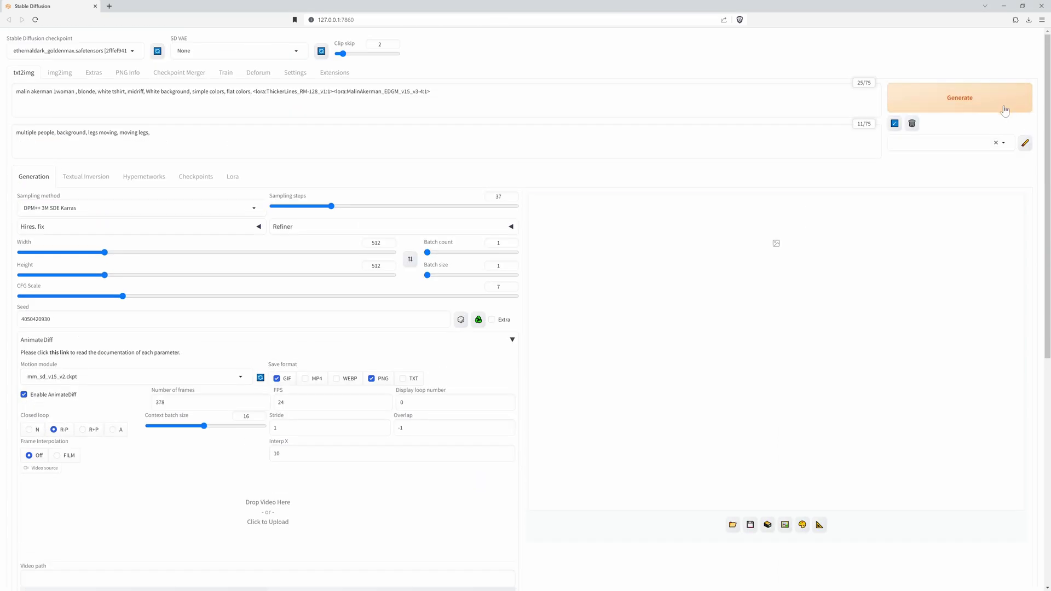
pyautogui.click(1005, 111)
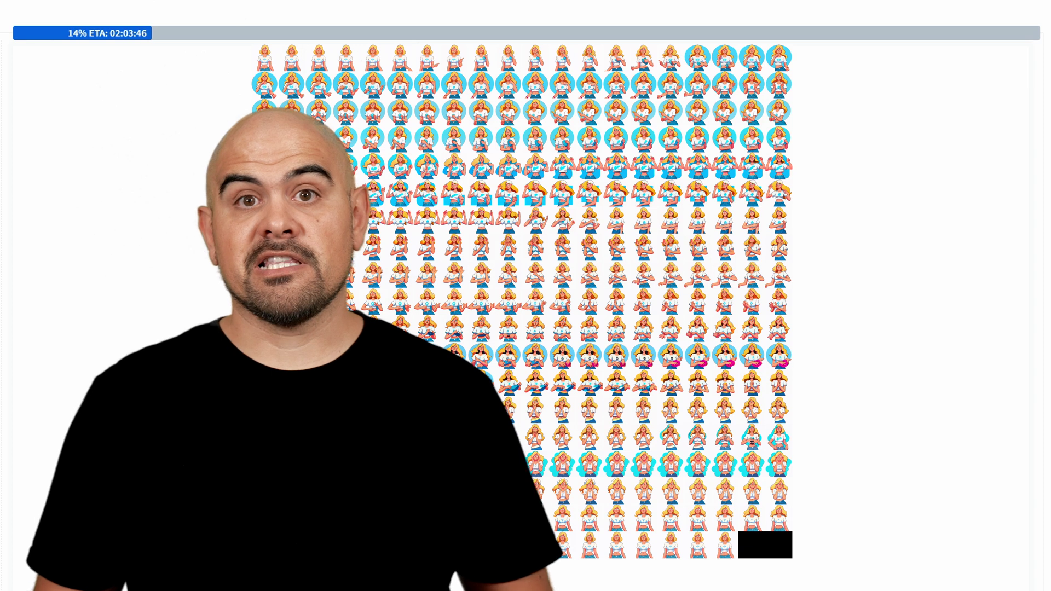